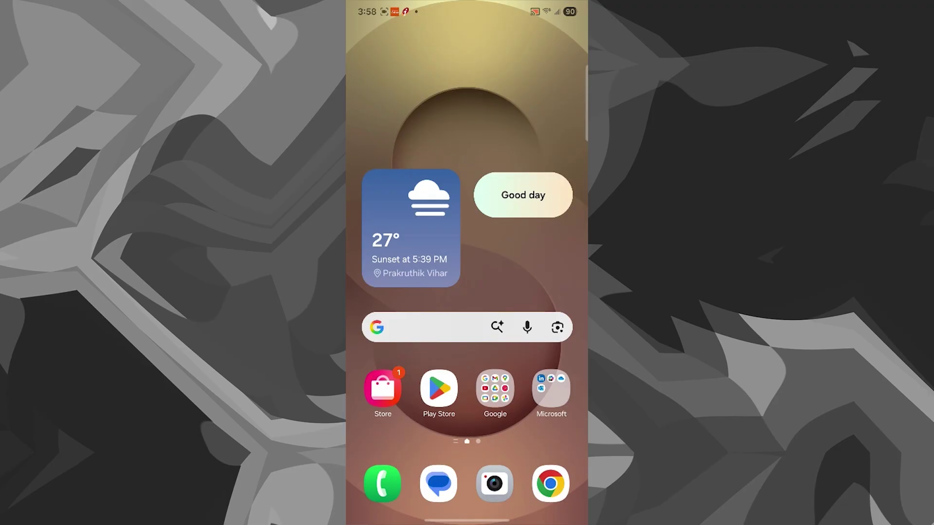
Step: Swipe Instagram out of Recents so the app is fully closed
{"action": "left_click_drag", "start_coordinate": [467, 521], "coordinate": [467, 340]}
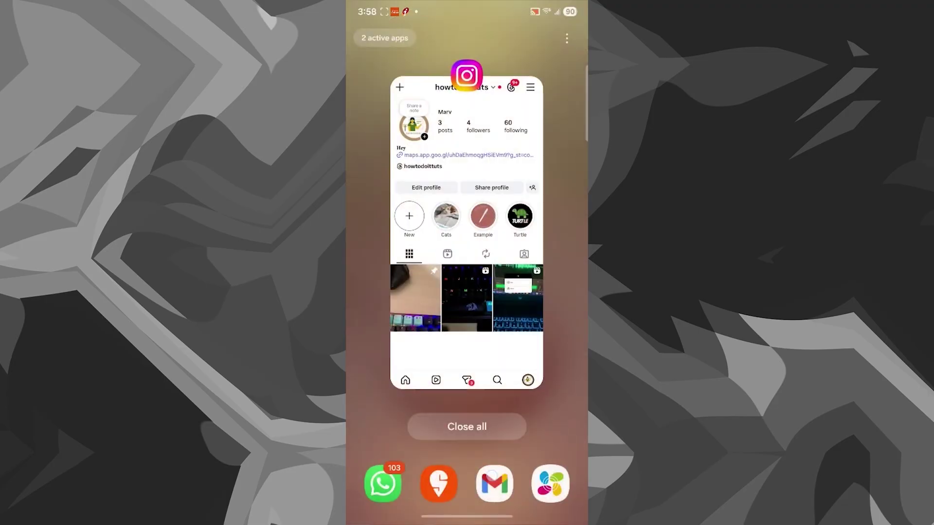
{"action": "left_click", "coordinate": [467, 233]}
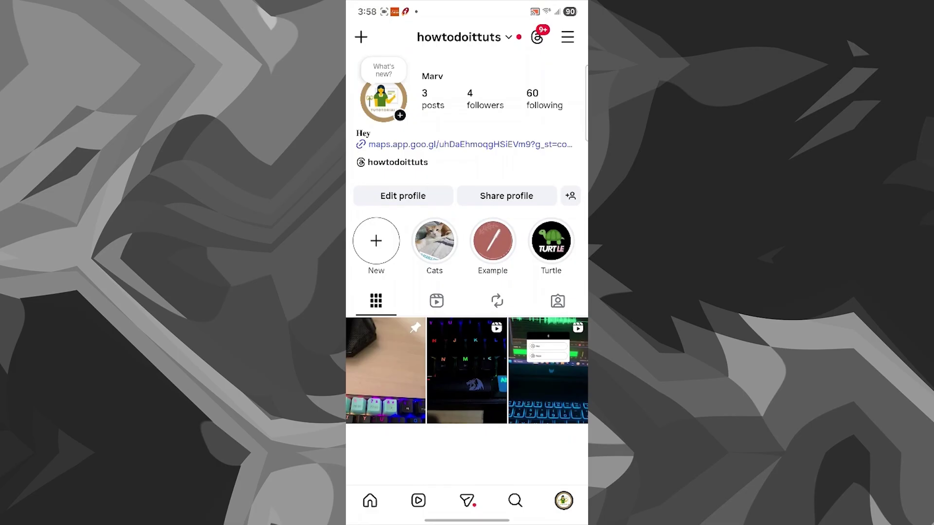
{"action": "left_click_drag", "start_coordinate": [467, 520], "coordinate": [467, 340]}
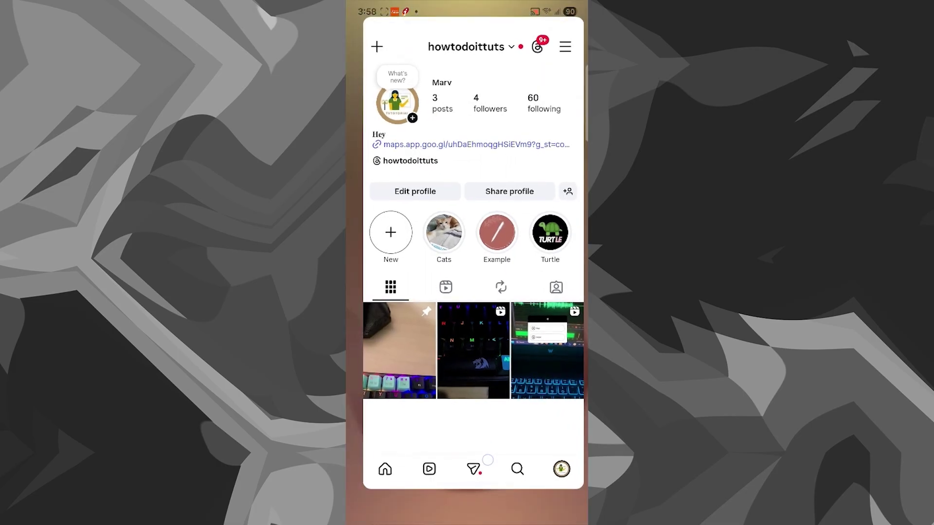
{"action": "left_click", "coordinate": [467, 399]}
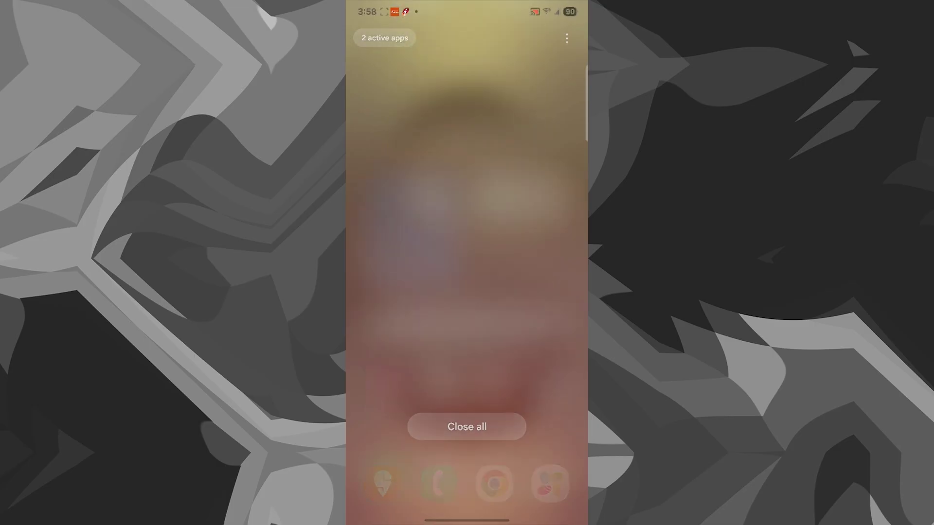
Step: Relaunch Instagram from app-drawer search and show its profile page
{"action": "left_click_drag", "start_coordinate": [467, 438], "coordinate": [467, 195]}
{"action": "left_click", "coordinate": [438, 492]}
{"action": "type", "text": "i"}
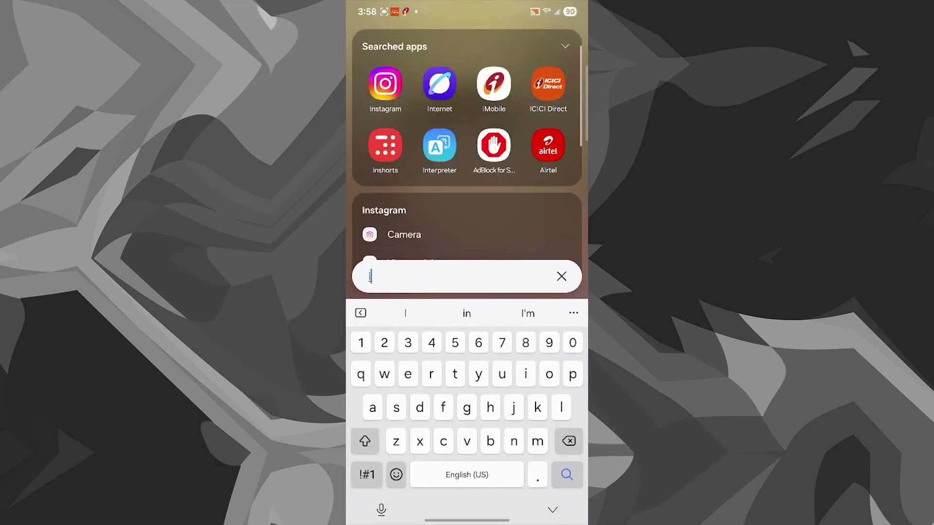
{"action": "left_click", "coordinate": [384, 83]}
{"action": "left_click", "coordinate": [563, 501]}
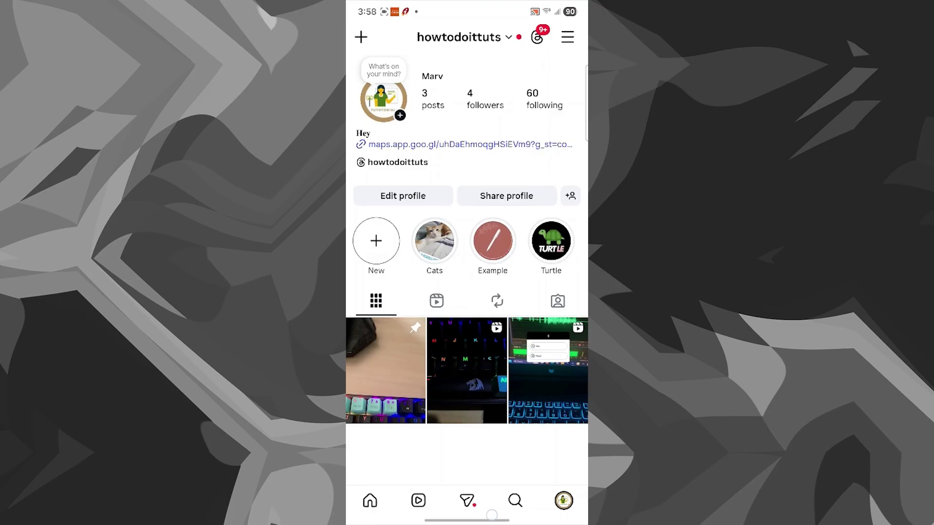
{"action": "left_click_drag", "start_coordinate": [467, 521], "coordinate": [467, 340]}
Step: Find Instagram in the Play Store by searching 'in', then start its update
{"action": "left_click_drag", "start_coordinate": [467, 389], "coordinate": [467, 146]}
{"action": "left_click_drag", "start_coordinate": [466, 195], "coordinate": [466, 438]}
{"action": "left_click", "coordinate": [443, 386]}
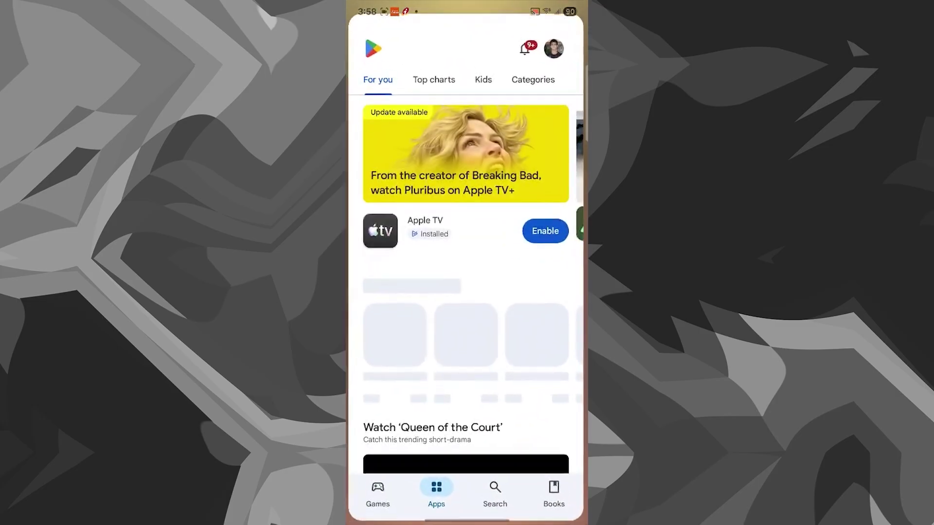
{"action": "left_click", "coordinate": [496, 494]}
{"action": "left_click", "coordinate": [428, 37]}
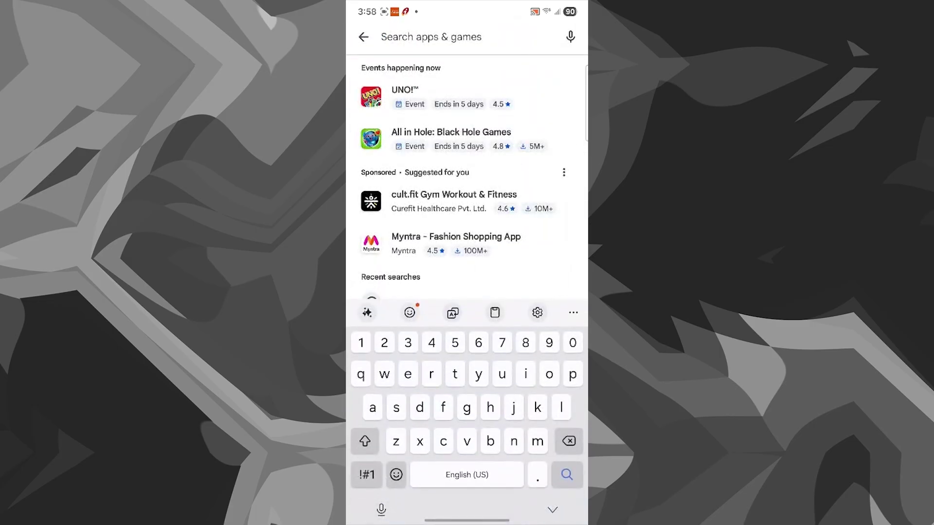
{"action": "type", "text": "in"}
{"action": "left_click", "coordinate": [413, 73]}
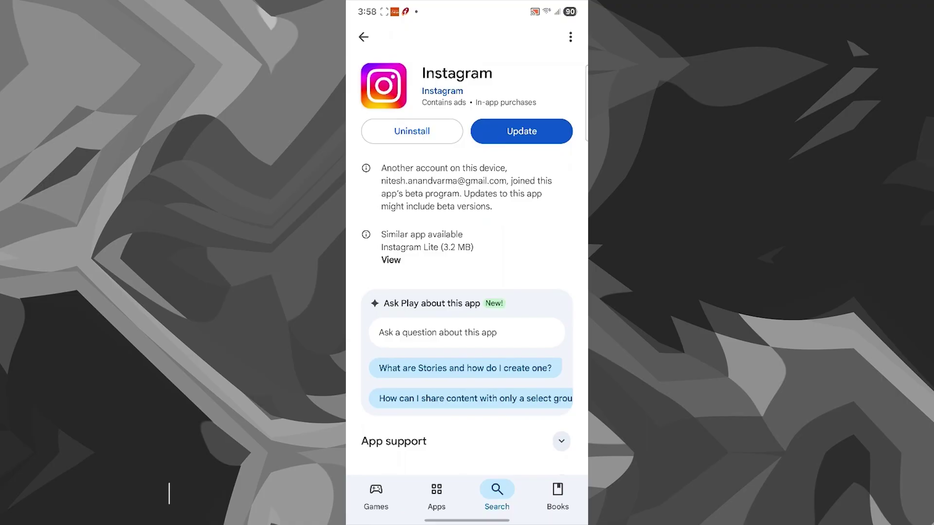
{"action": "left_click", "coordinate": [535, 132]}
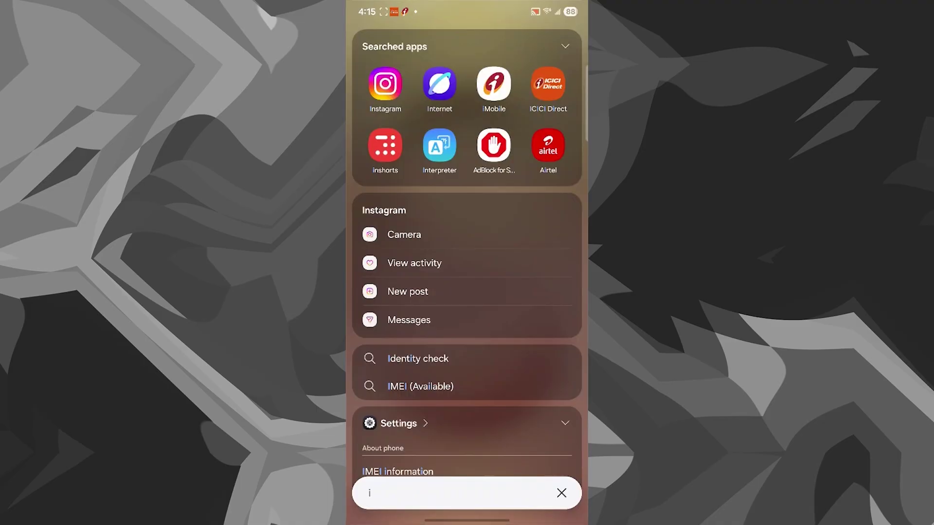
Step: Search Google for 'is instagram down' and open the Downdetector Instagram status page
{"action": "left_click", "coordinate": [439, 84]}
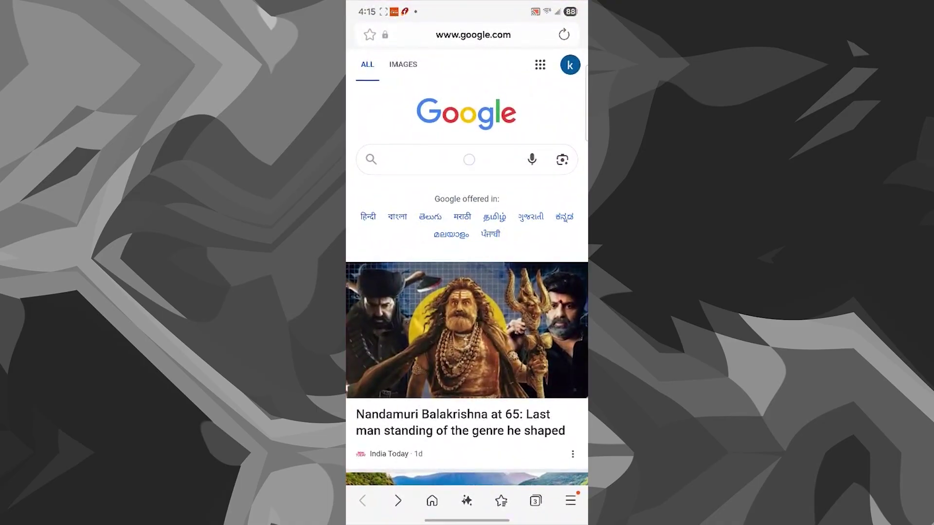
{"action": "left_click", "coordinate": [448, 159]}
{"action": "type", "text": "is insta"}
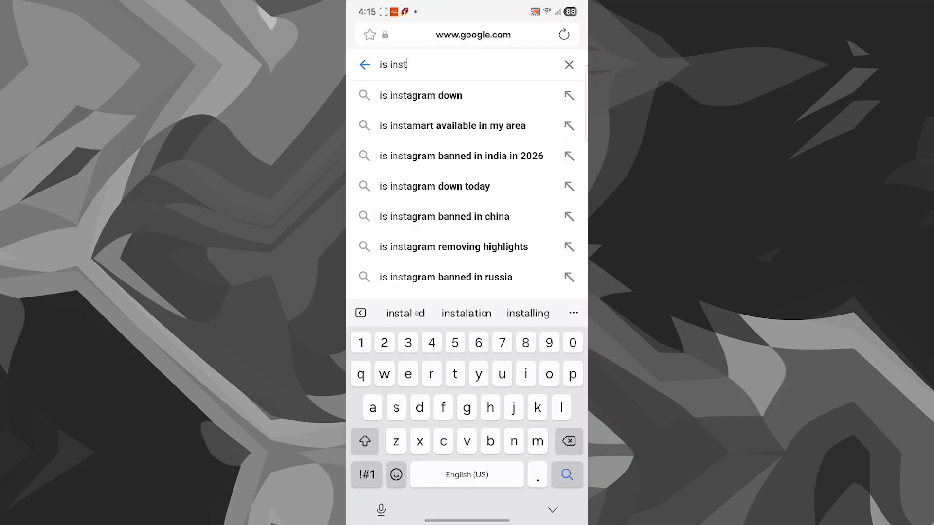
{"action": "left_click", "coordinate": [420, 96]}
{"action": "scroll", "coordinate": [467, 292], "scroll_direction": "down", "scroll_amount": 4}
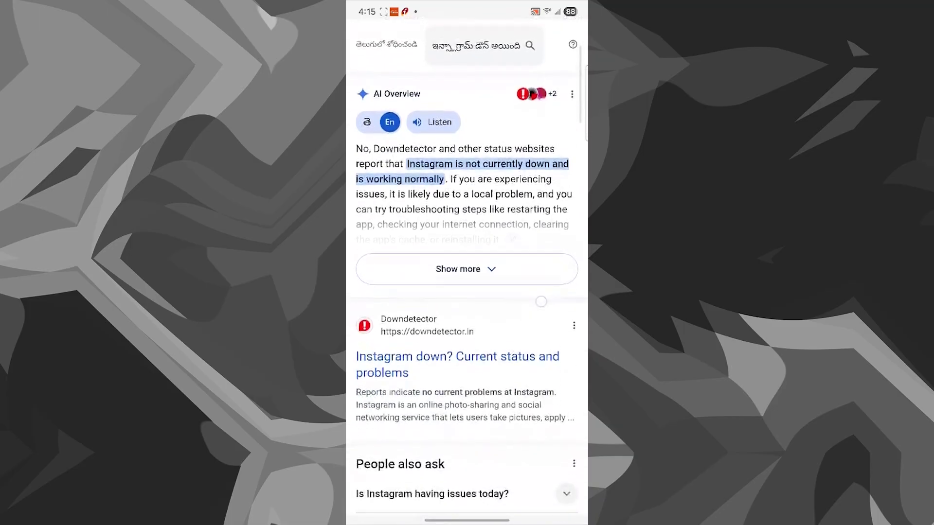
{"action": "left_click", "coordinate": [386, 310]}
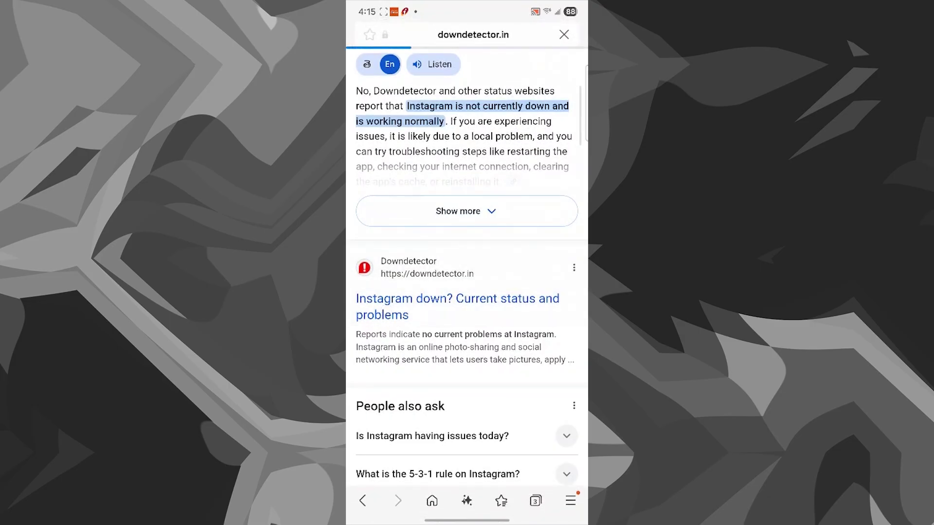
Step: Inspect report counts at several times on Downdetector's 24-hour outage chart, including around 3:15 PM
{"action": "scroll", "coordinate": [467, 292], "scroll_direction": "down", "scroll_amount": 3}
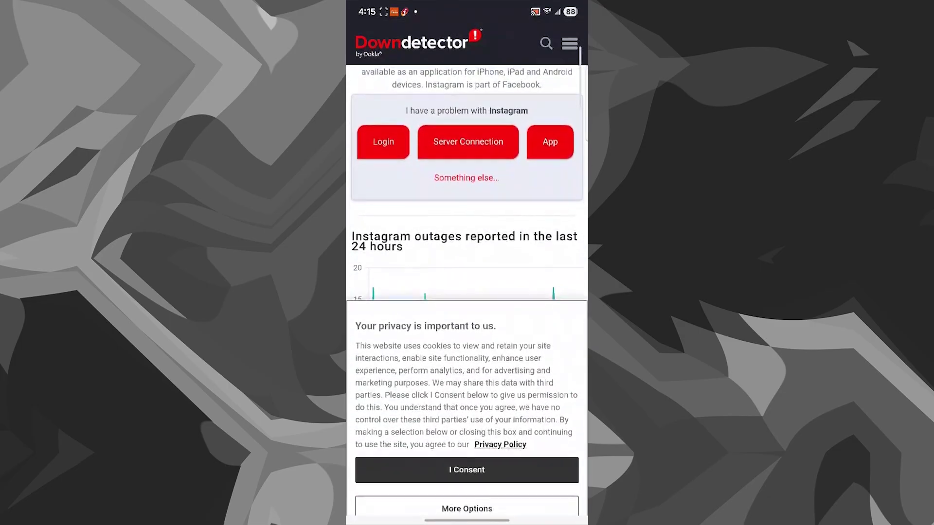
{"action": "scroll", "coordinate": [466, 291], "scroll_direction": "down", "scroll_amount": 1}
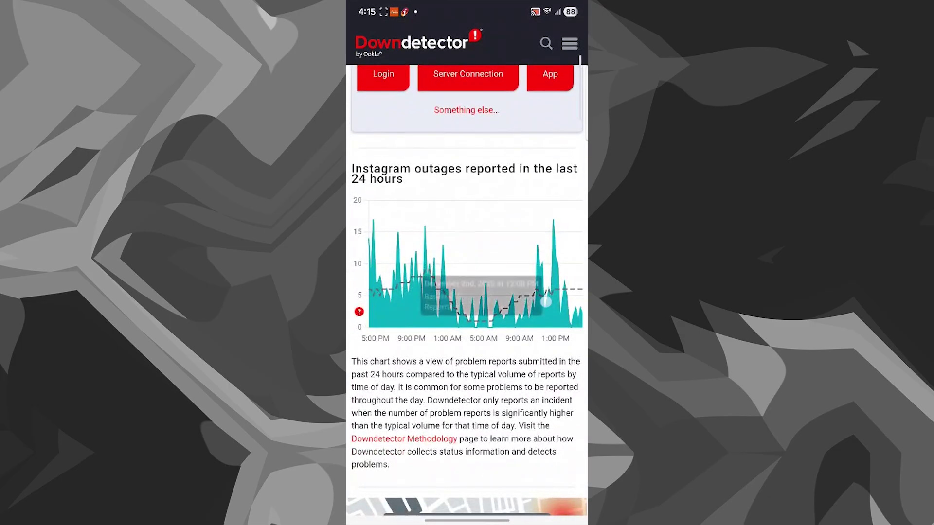
{"action": "left_click", "coordinate": [517, 311]}
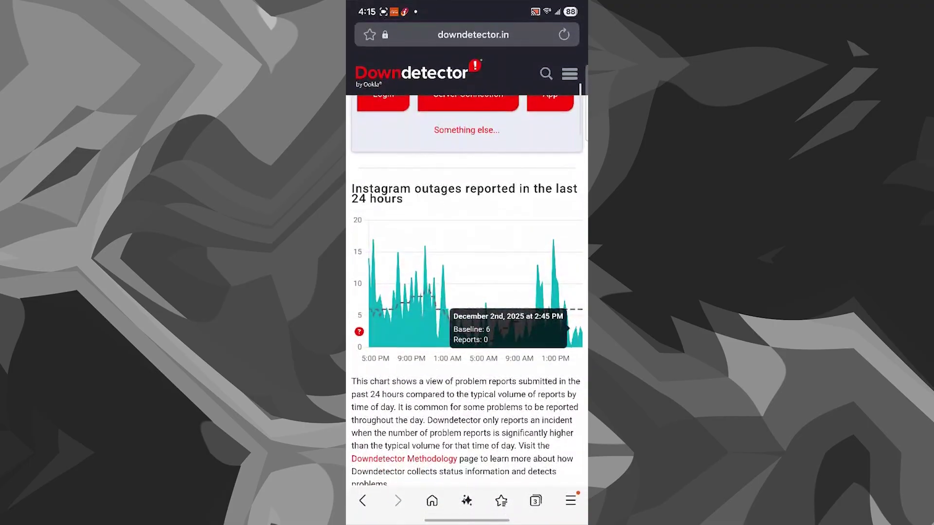
{"action": "left_click_drag", "start_coordinate": [426, 318], "coordinate": [395, 304]}
{"action": "left_click", "coordinate": [560, 315]}
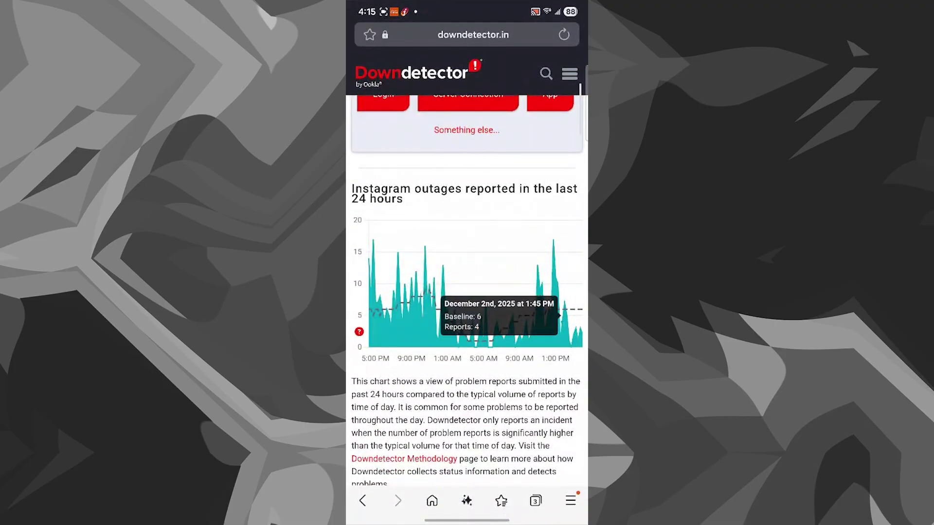
{"action": "scroll", "coordinate": [467, 292], "scroll_direction": "down", "scroll_amount": 2}
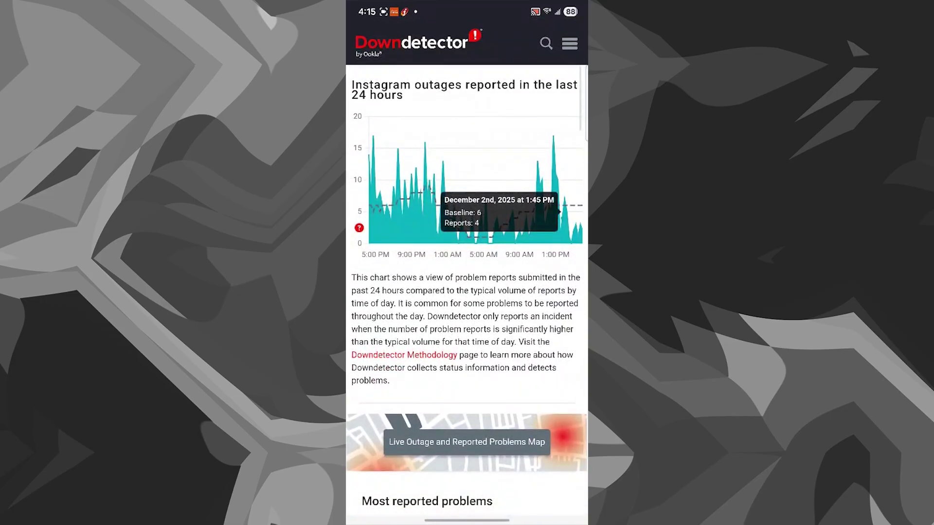
{"action": "scroll", "coordinate": [467, 292], "scroll_direction": "up", "scroll_amount": 1}
{"action": "left_click", "coordinate": [574, 275]}
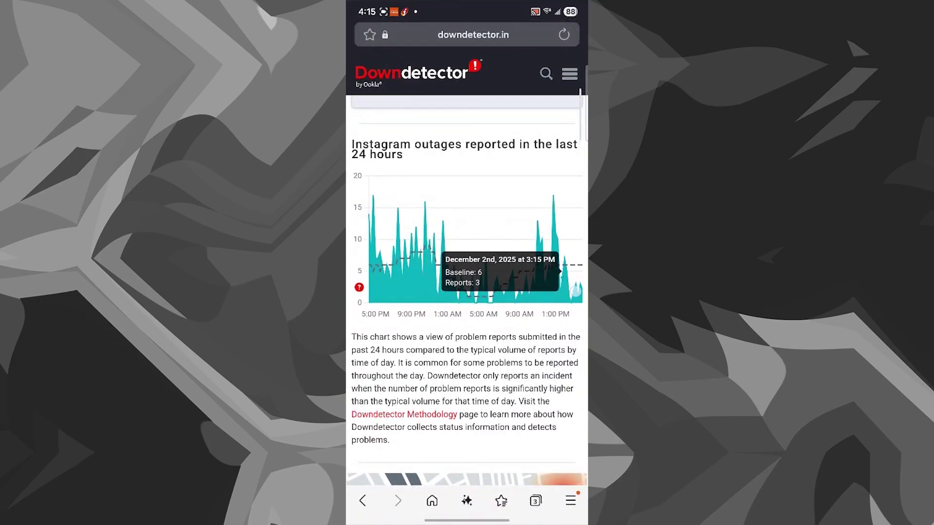
{"action": "scroll", "coordinate": [467, 292], "scroll_direction": "up", "scroll_amount": 2}
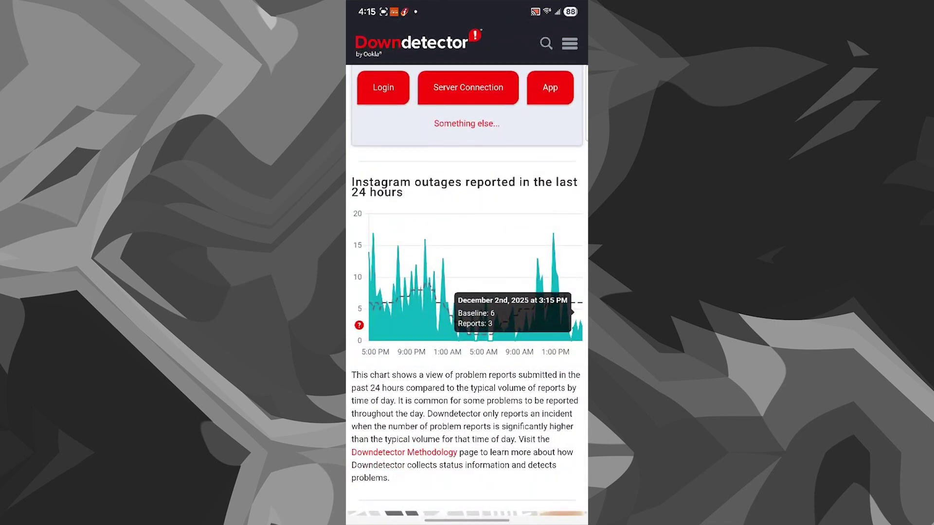
{"action": "scroll", "coordinate": [467, 291], "scroll_direction": "down", "scroll_amount": 5}
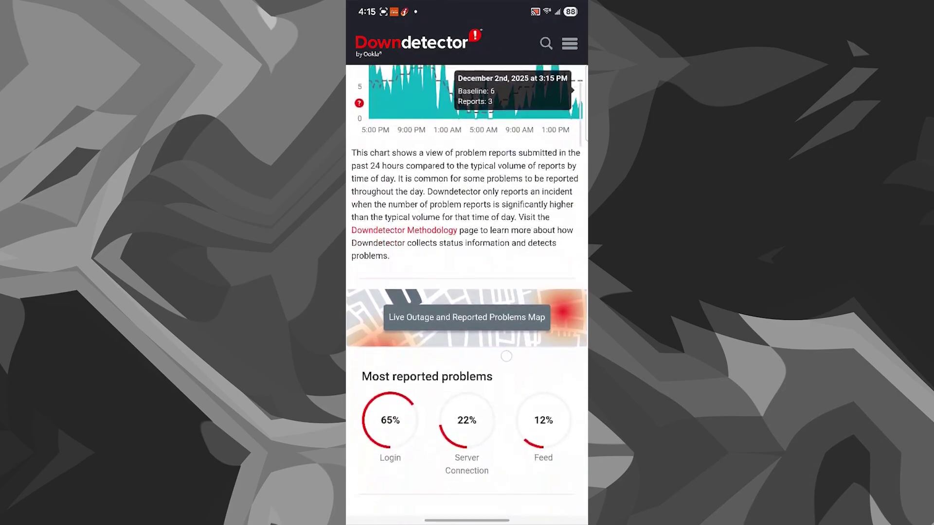
{"action": "scroll", "coordinate": [467, 292], "scroll_direction": "up", "scroll_amount": 4}
{"action": "scroll", "coordinate": [467, 292], "scroll_direction": "up", "scroll_amount": 3}
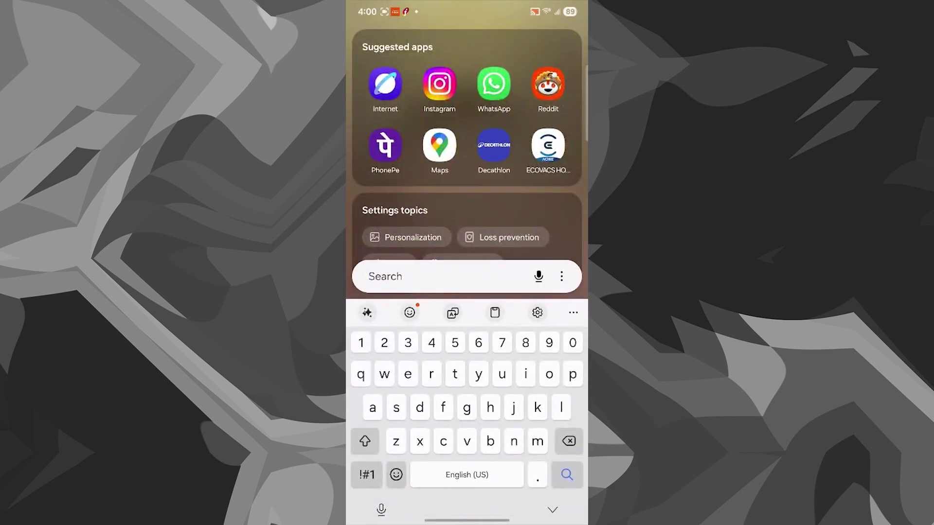
Step: Find Instagram in Settings and clear its 645 MB cache under App info > Storage
{"action": "type", "text": "ins"}
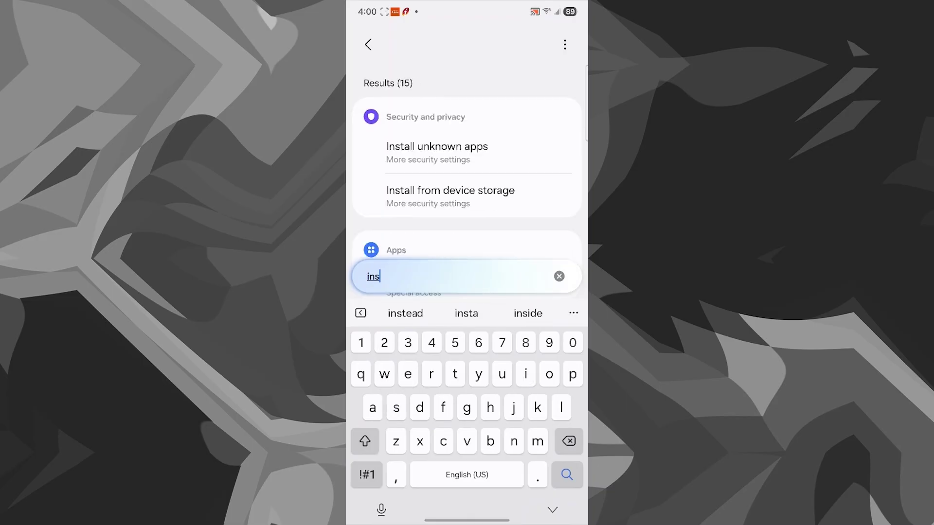
{"action": "type", "text": "tagra."}
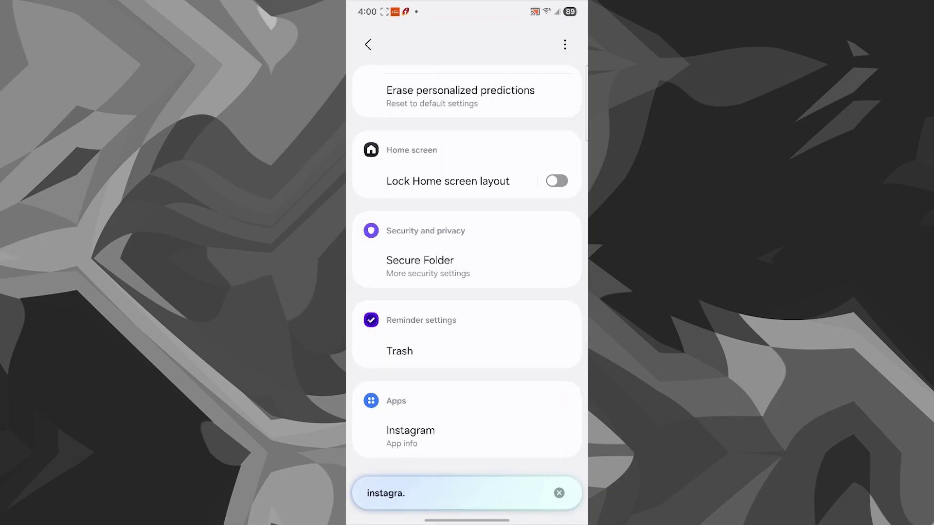
{"action": "left_click", "coordinate": [410, 436]}
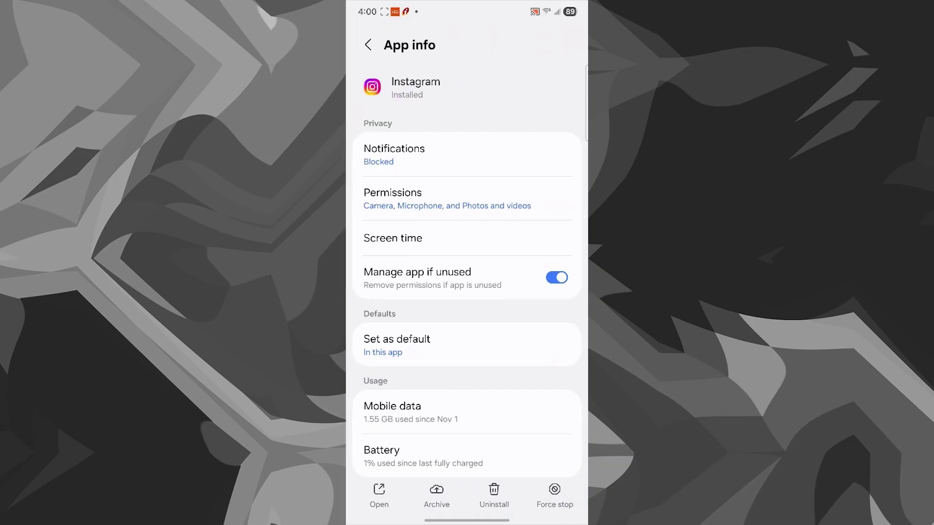
{"action": "scroll", "coordinate": [530, 350], "scroll_direction": "down", "scroll_amount": 3}
{"action": "left_click", "coordinate": [484, 377]}
{"action": "left_click", "coordinate": [550, 490]}
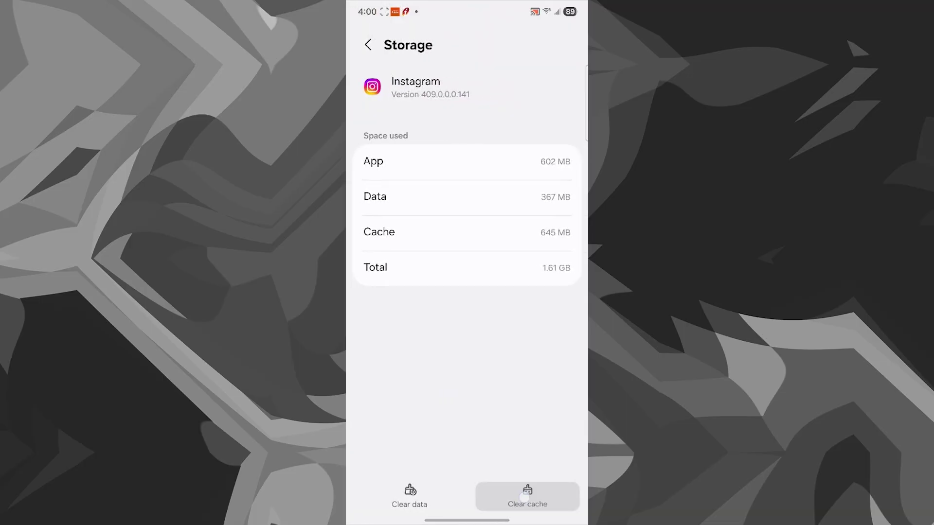
{"action": "left_click", "coordinate": [527, 496]}
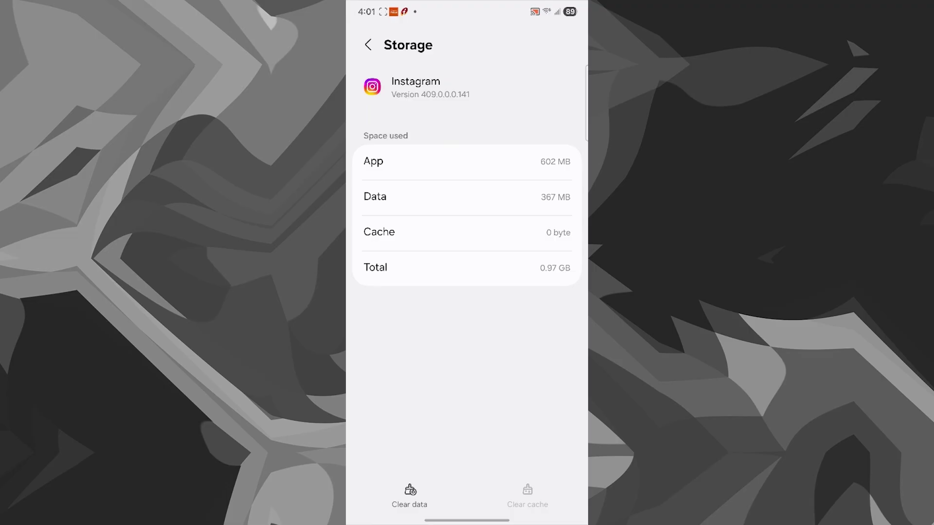
{"action": "left_click_drag", "start_coordinate": [467, 520], "coordinate": [467, 340]}
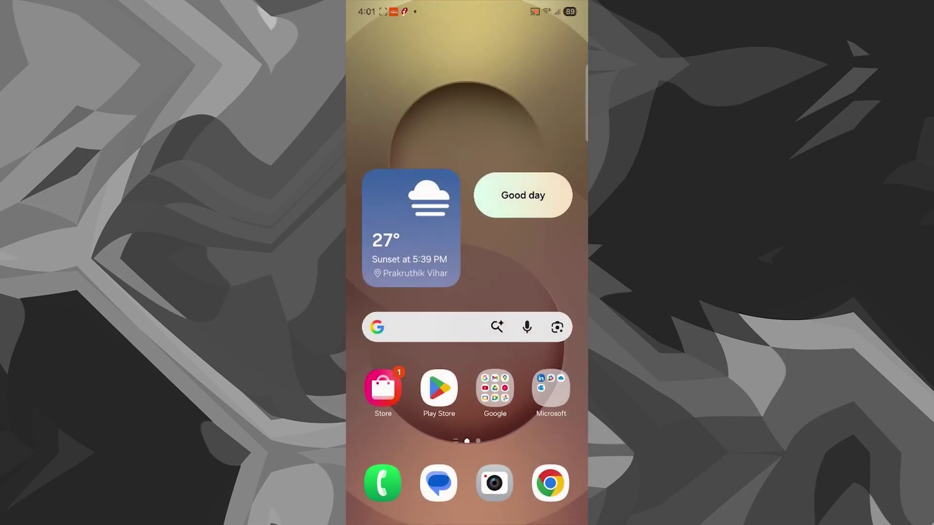
Step: Launch Instagram from the Suggested apps in app-drawer search
{"action": "left_click_drag", "start_coordinate": [467, 413], "coordinate": [467, 170]}
{"action": "left_click", "coordinate": [467, 493]}
{"action": "left_click", "coordinate": [494, 83]}
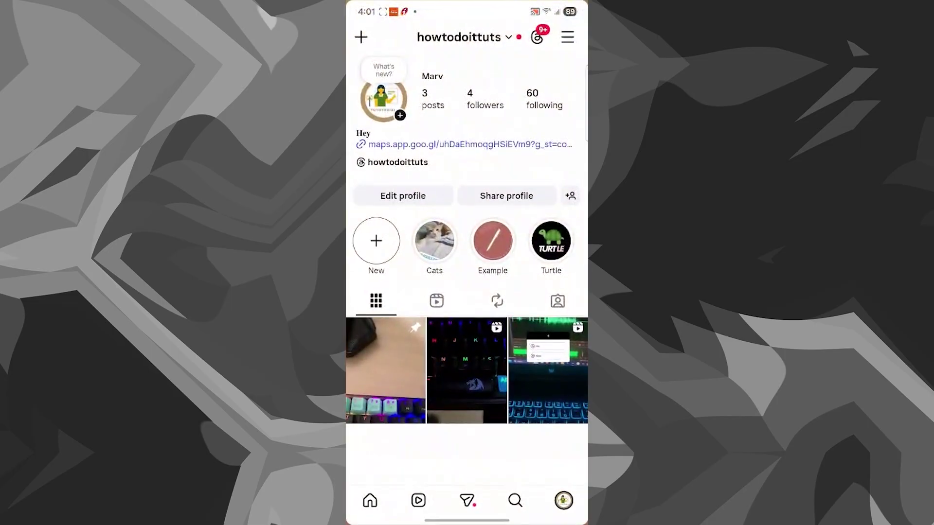